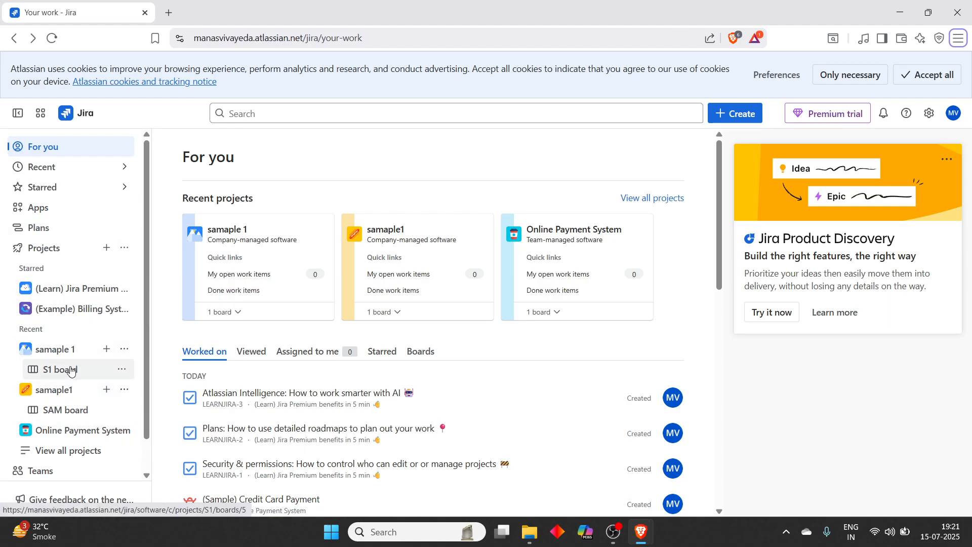
- Open the samaple1 project's SAM board, showing login issue SAM-1 in Backlog
{"action": "left_click", "coordinate": [80, 412]}
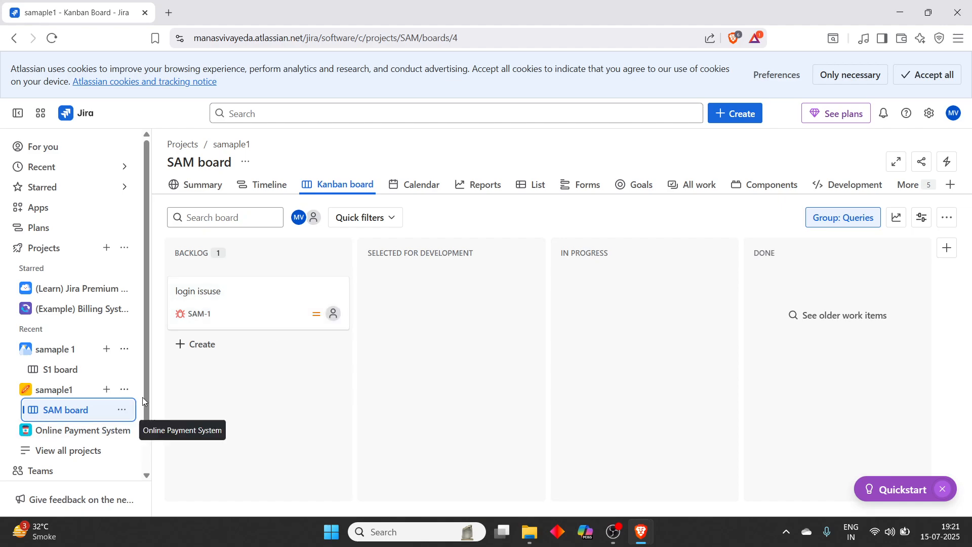
{"action": "mouse_move", "coordinate": [477, 292]}
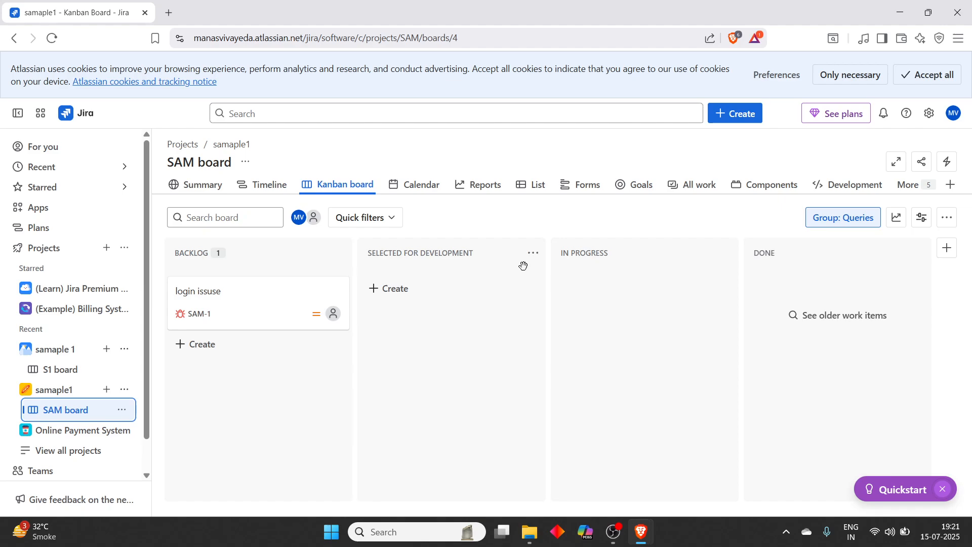
{"action": "left_click", "coordinate": [746, 121]}
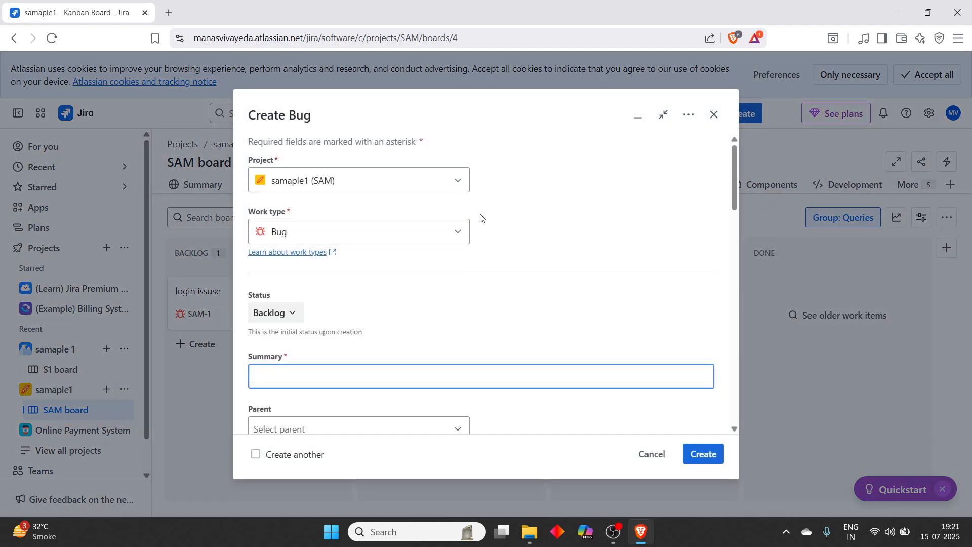
{"action": "left_click", "coordinate": [457, 234]}
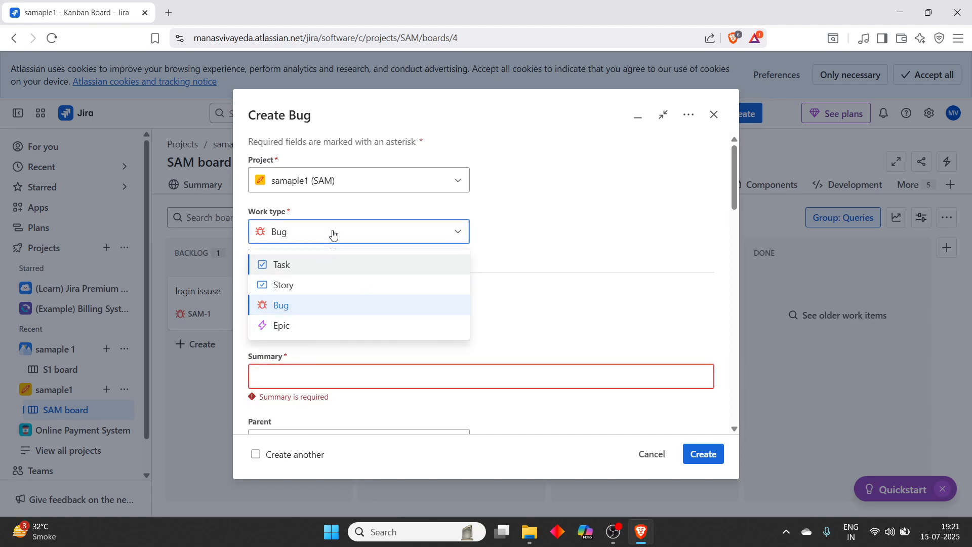
{"action": "left_click", "coordinate": [315, 306]}
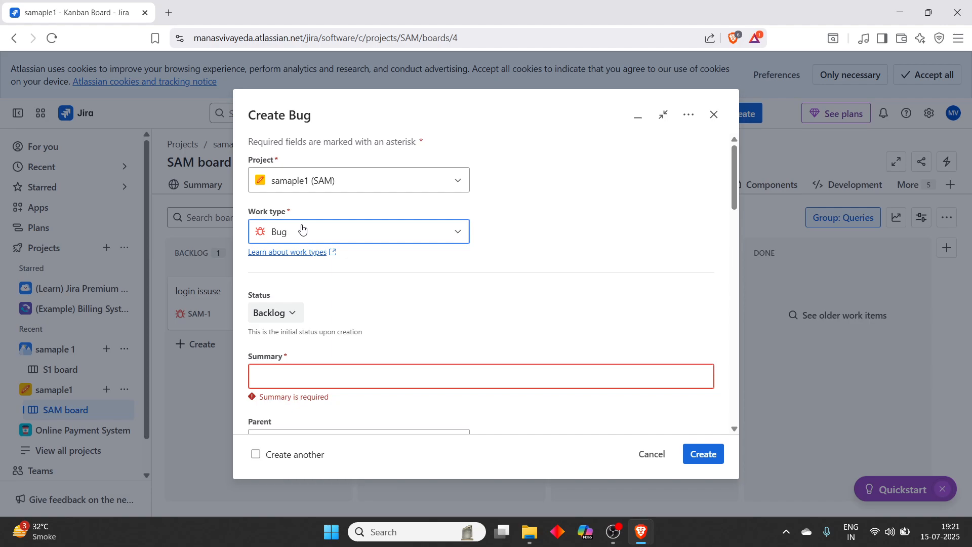
{"action": "left_click", "coordinate": [714, 115]}
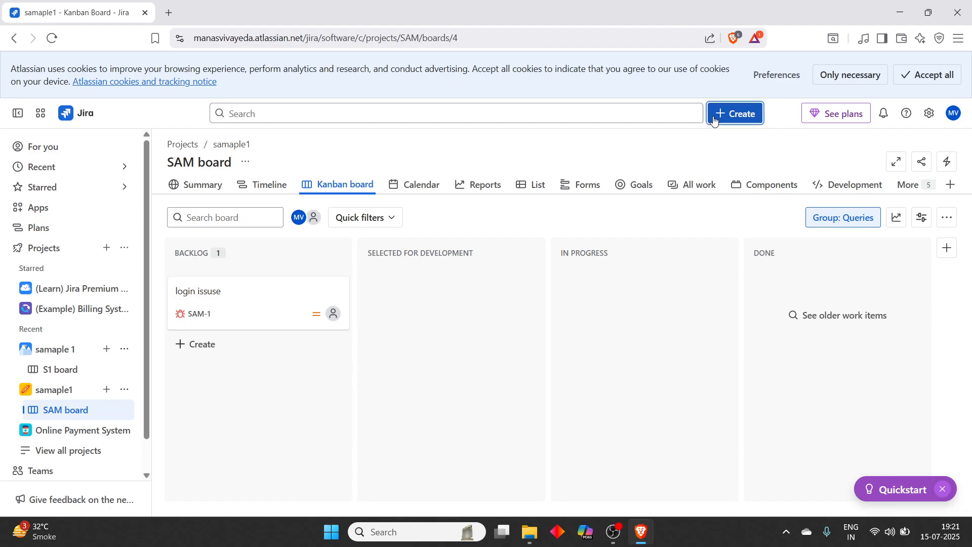
{"action": "left_click", "coordinate": [343, 292]}
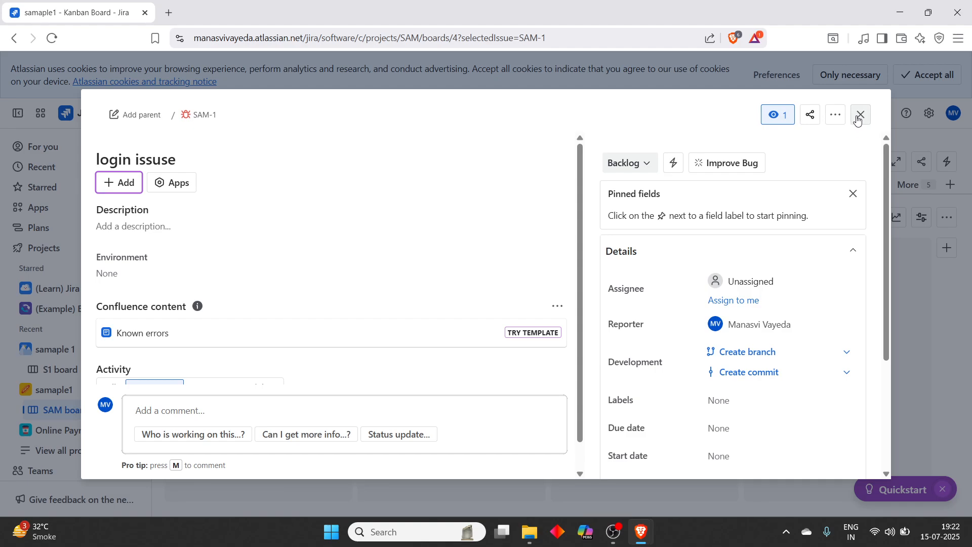
{"action": "left_click", "coordinate": [860, 116]}
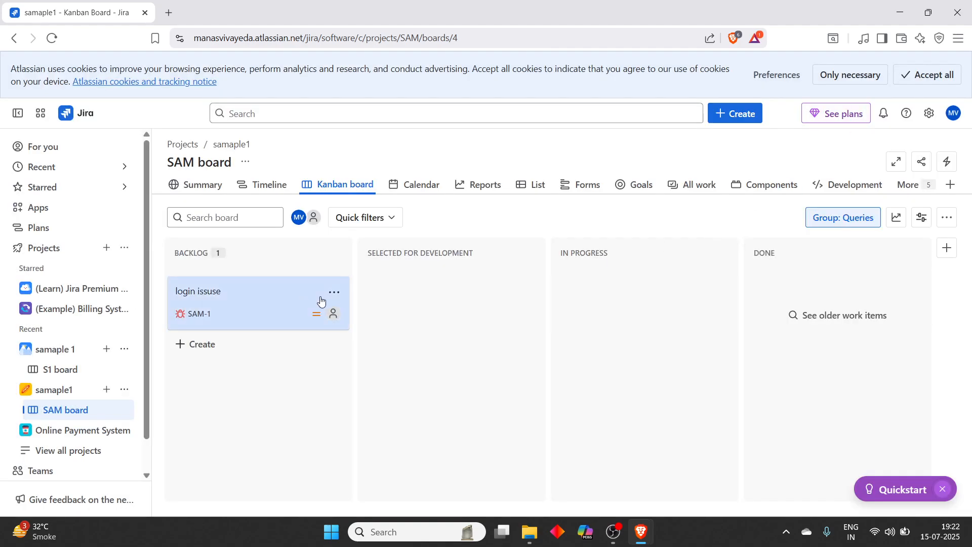
{"action": "left_click", "coordinate": [334, 292]}
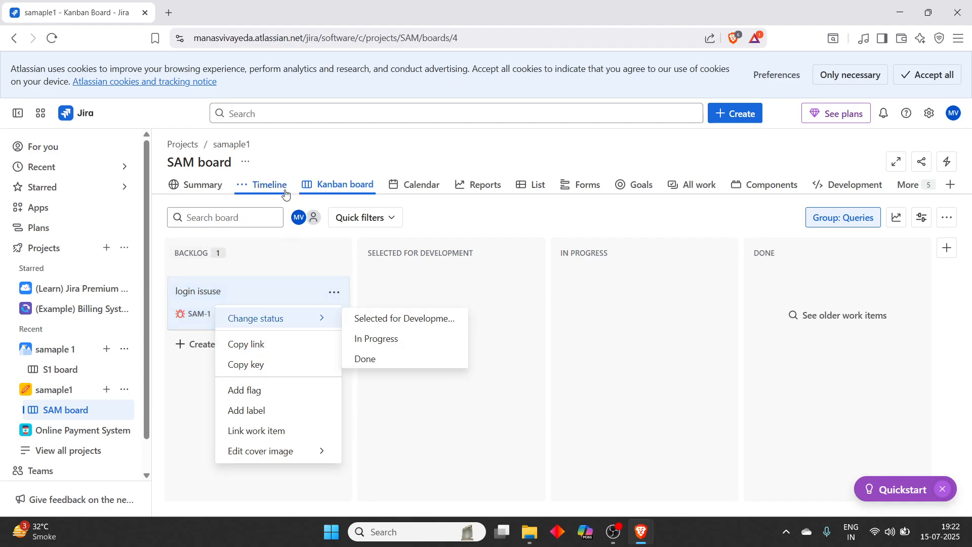
{"action": "left_click", "coordinate": [44, 350]}
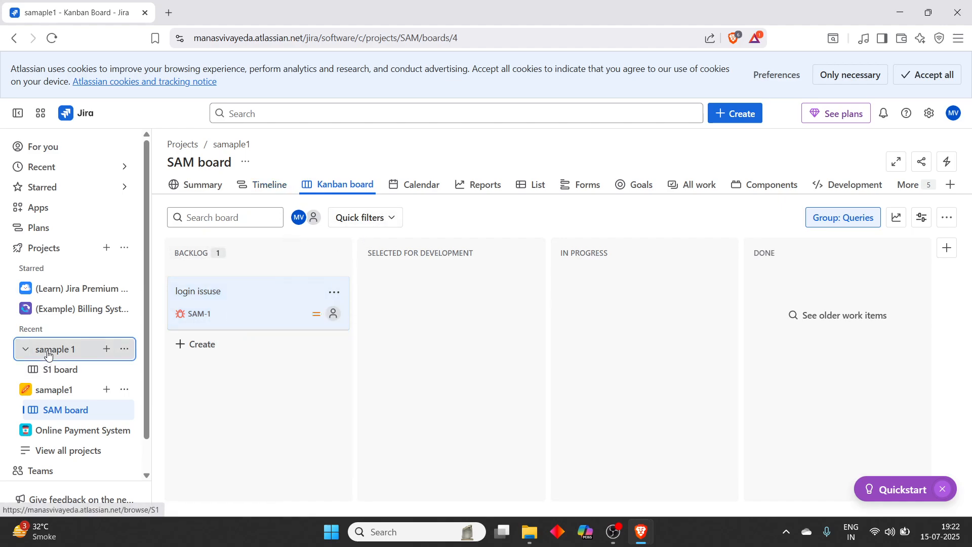
- Open the Online Payment System board, then go back through history to the projects list
{"action": "left_click", "coordinate": [90, 413]}
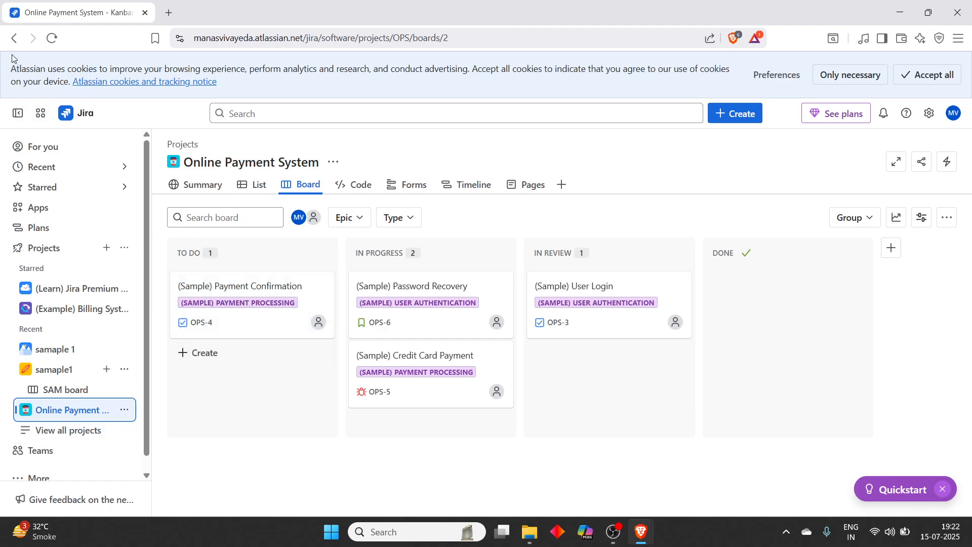
{"action": "left_click", "coordinate": [15, 38]}
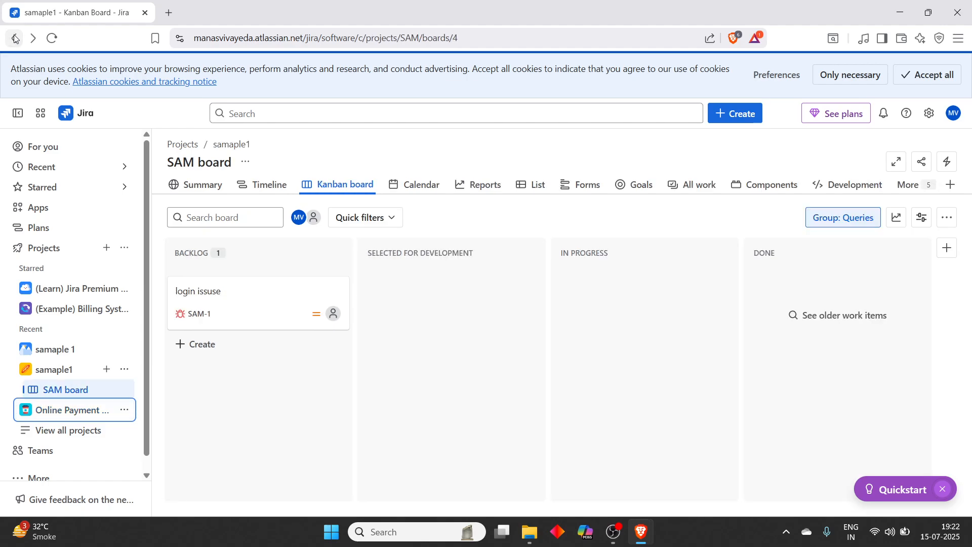
{"action": "left_click", "coordinate": [16, 38]}
{"action": "left_click", "coordinate": [16, 38]}
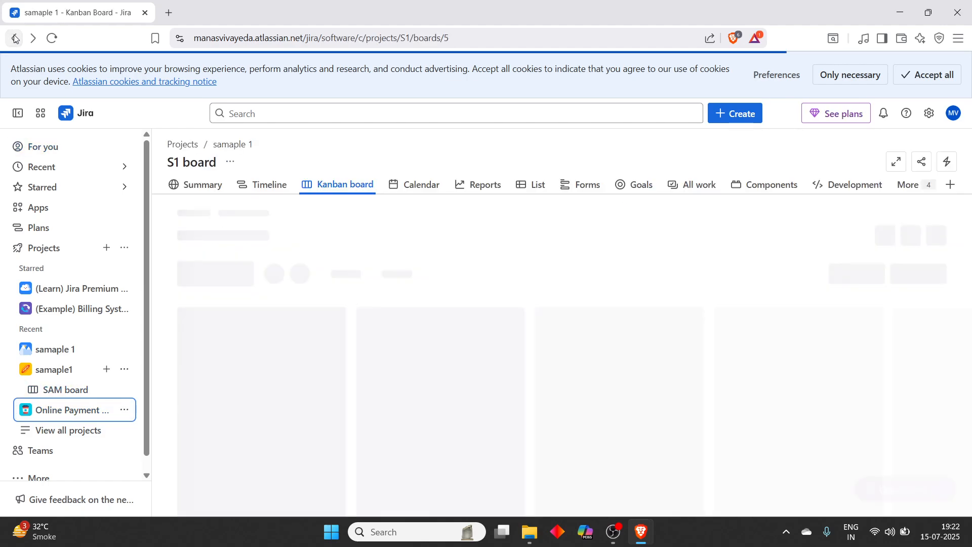
{"action": "left_click", "coordinate": [14, 38]}
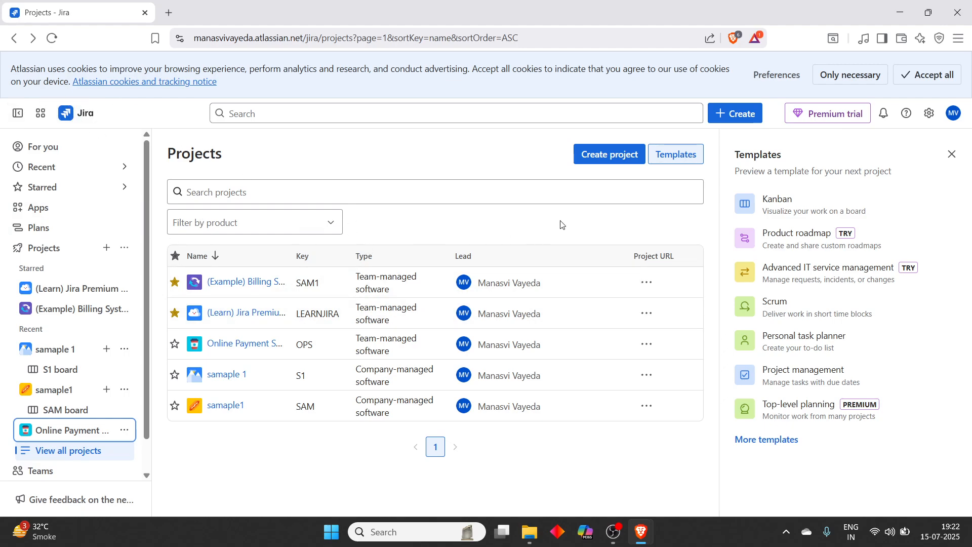
- Close the templates preview and go back until the OPS project settings Details page shows
{"action": "left_click", "coordinate": [663, 155]}
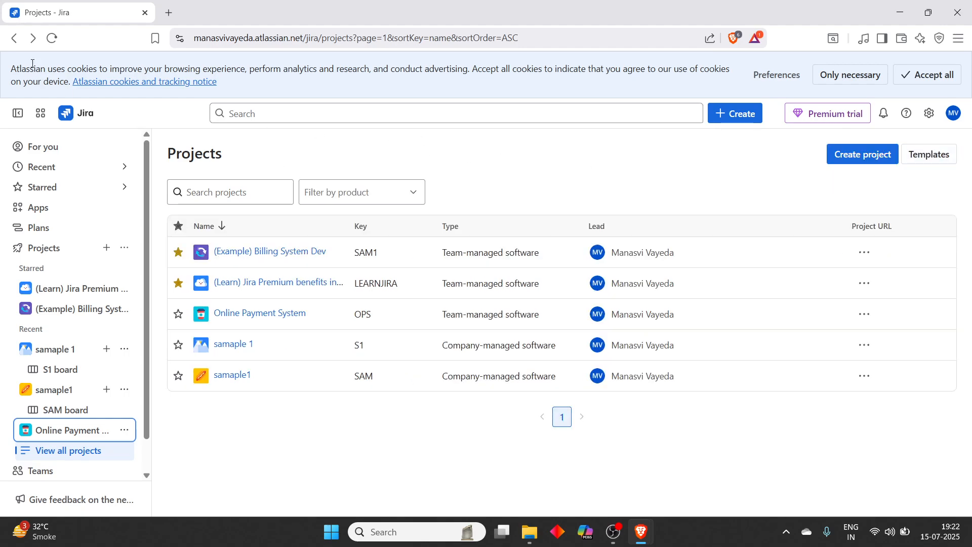
{"action": "left_click", "coordinate": [14, 43]}
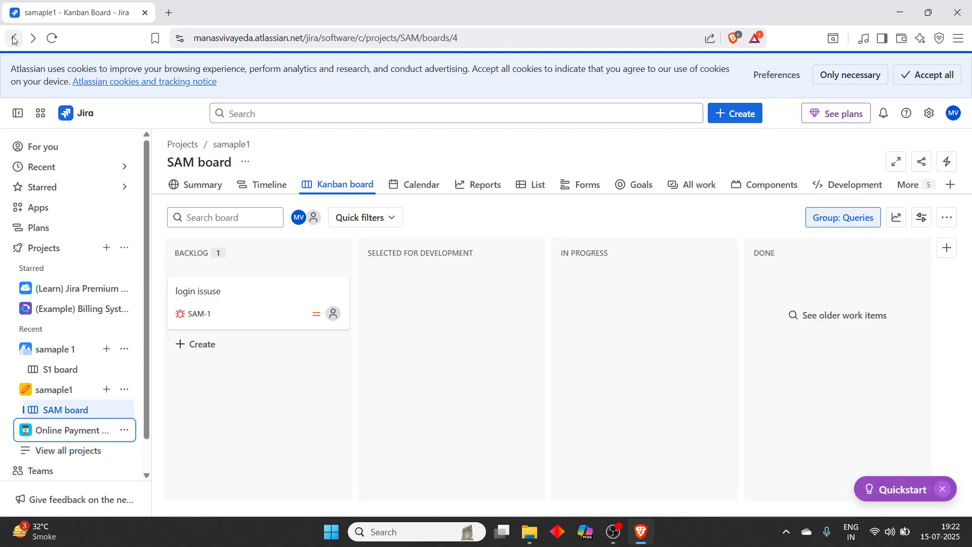
{"action": "left_click", "coordinate": [10, 44]}
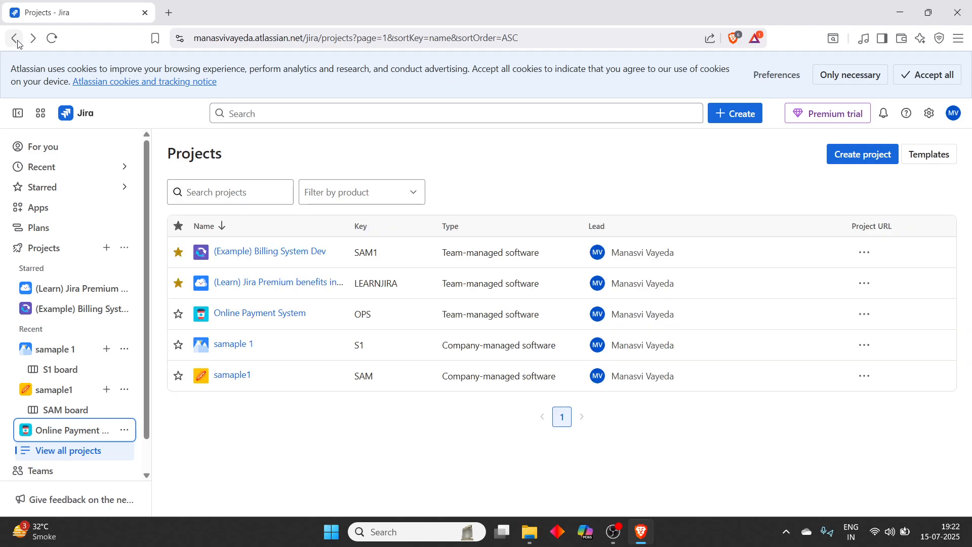
{"action": "left_click", "coordinate": [17, 38]}
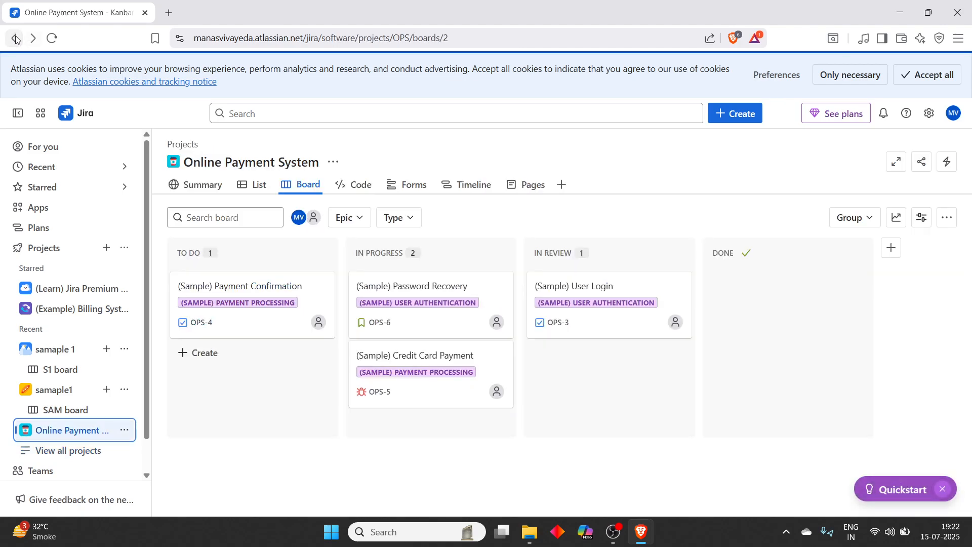
{"action": "left_click", "coordinate": [17, 38]}
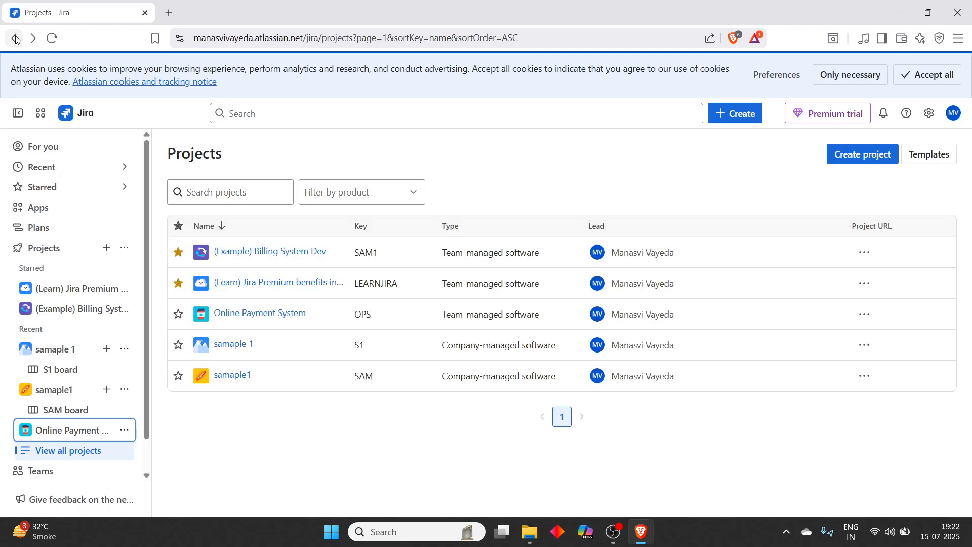
{"action": "left_click", "coordinate": [16, 38]}
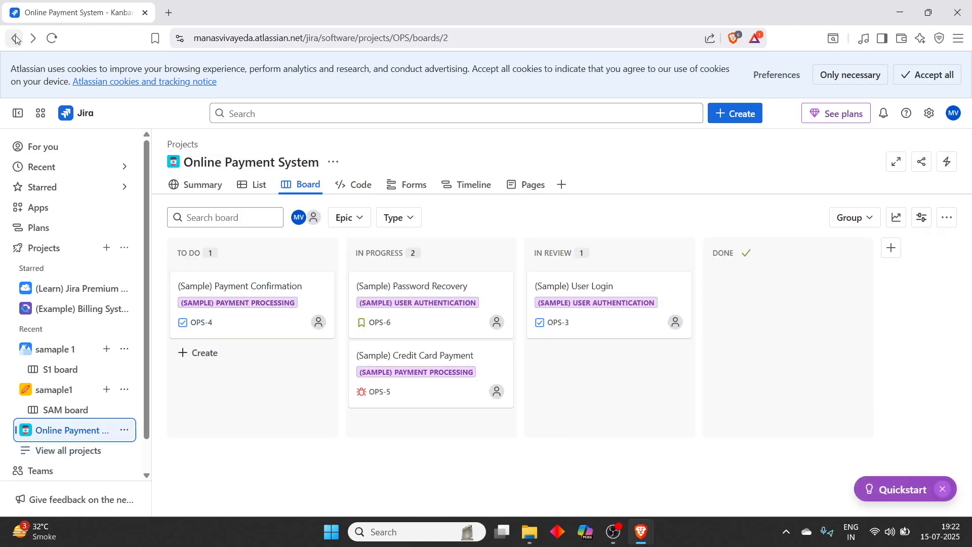
{"action": "left_click", "coordinate": [17, 38]}
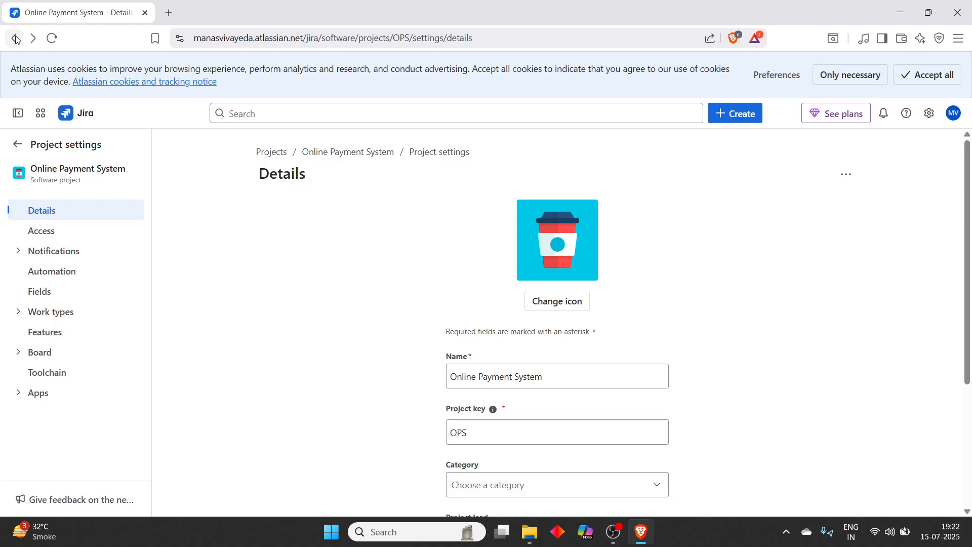
- Go back from project settings to the OPS Kanban board
{"action": "left_click", "coordinate": [14, 39]}
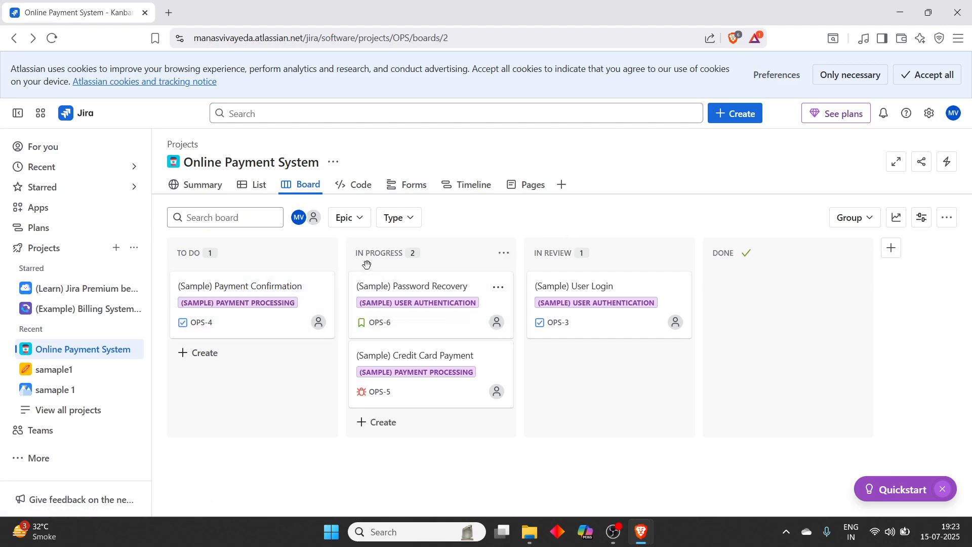
- Create a new Online Payment System work item with work type Bug
{"action": "left_click", "coordinate": [734, 116]}
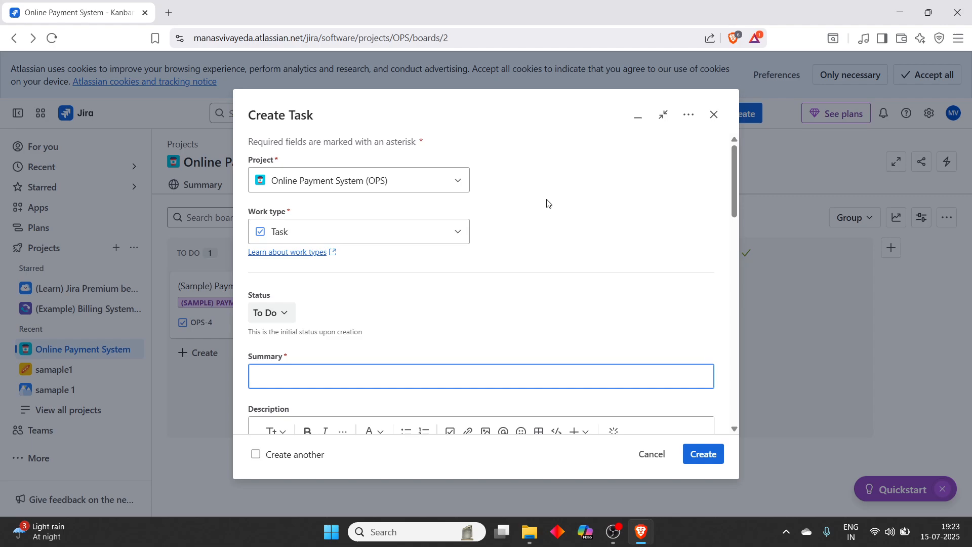
{"action": "left_click", "coordinate": [454, 234]}
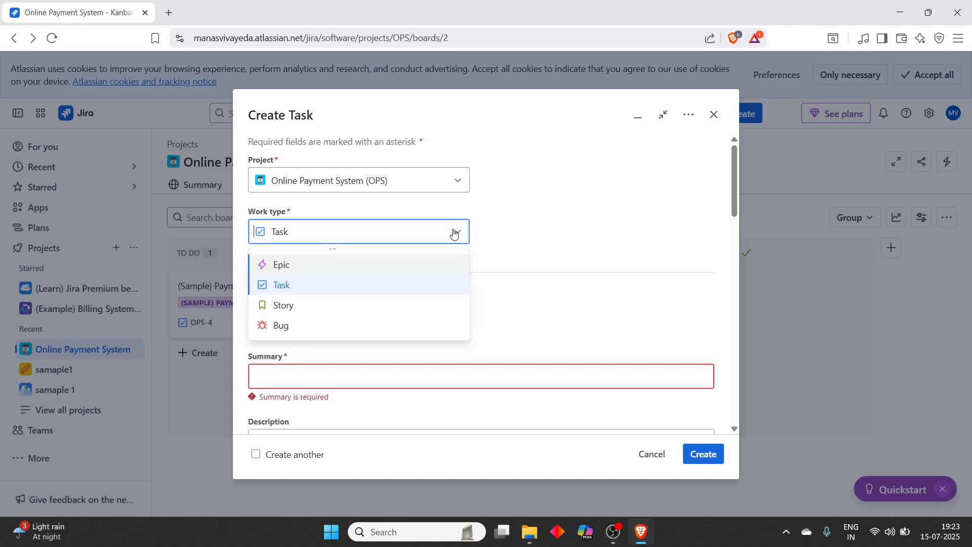
{"action": "left_click", "coordinate": [345, 327]}
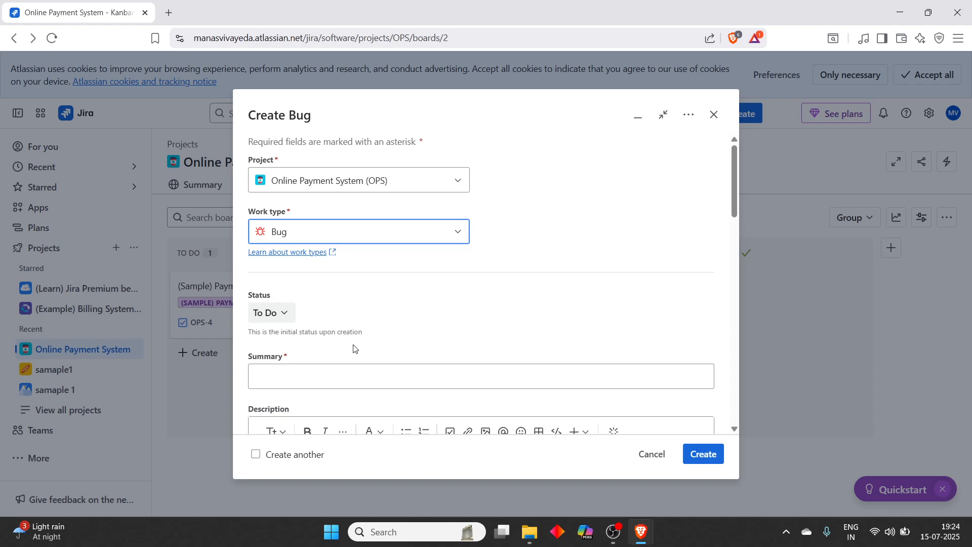
- Fill the summary from the suggestion, fixing it to read 'login button is not responding'
{"action": "left_click", "coordinate": [298, 379]}
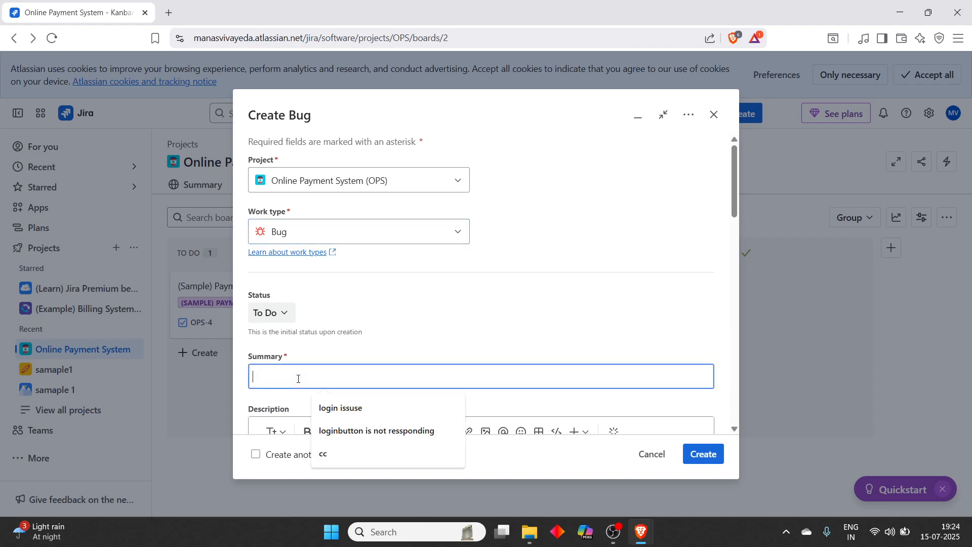
{"action": "left_click", "coordinate": [394, 431]}
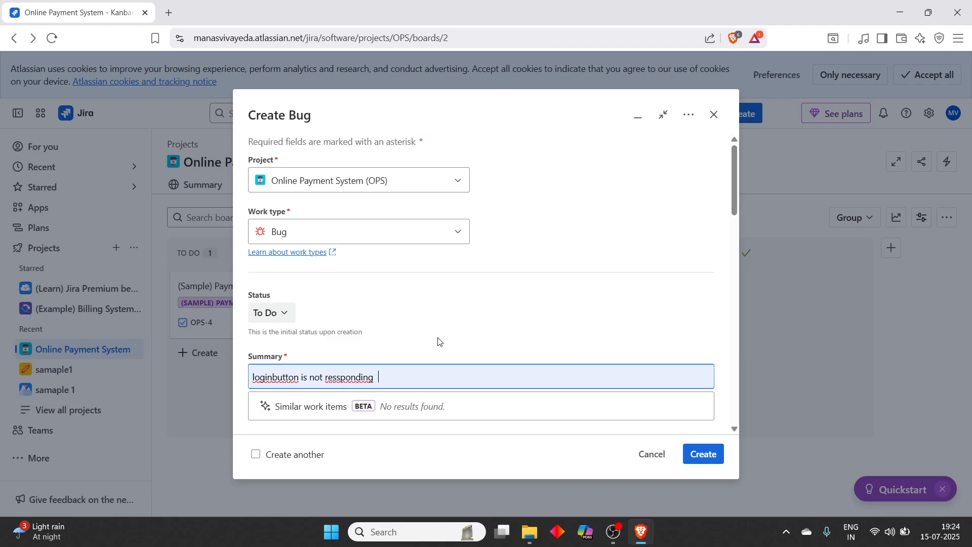
{"action": "double_click", "coordinate": [274, 377]}
{"action": "left_click", "coordinate": [274, 378]}
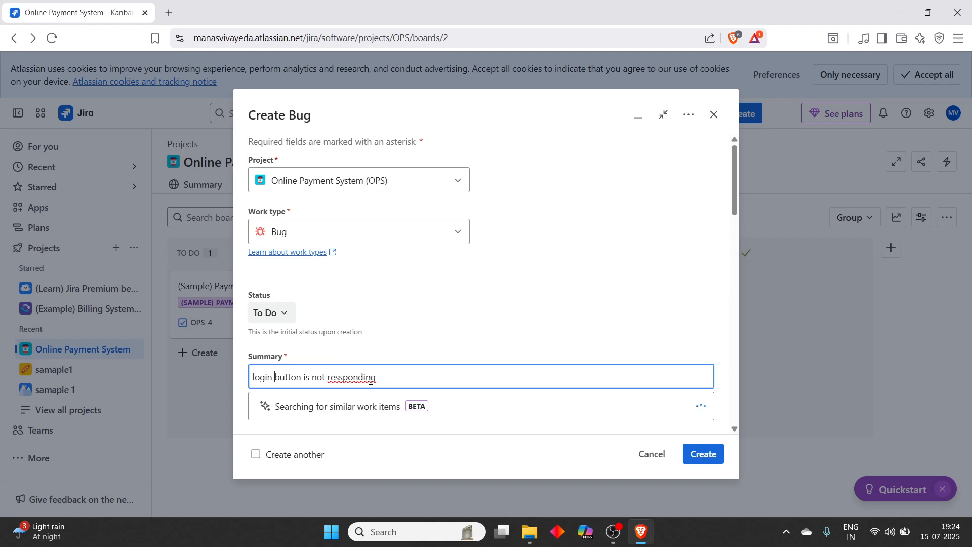
{"action": "left_click", "coordinate": [338, 378]}
{"action": "key", "text": "BackSpace"}
- Review the Create Bug form fields and submit the new bug
{"action": "scroll", "coordinate": [730, 260], "scroll_direction": "down", "scroll_amount": 5}
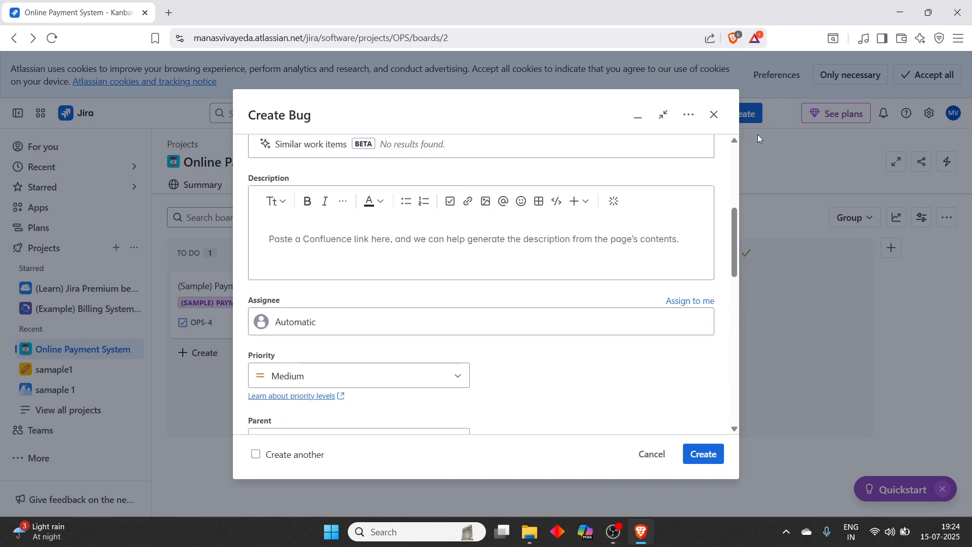
{"action": "scroll", "coordinate": [735, 157], "scroll_direction": "up", "scroll_amount": 5}
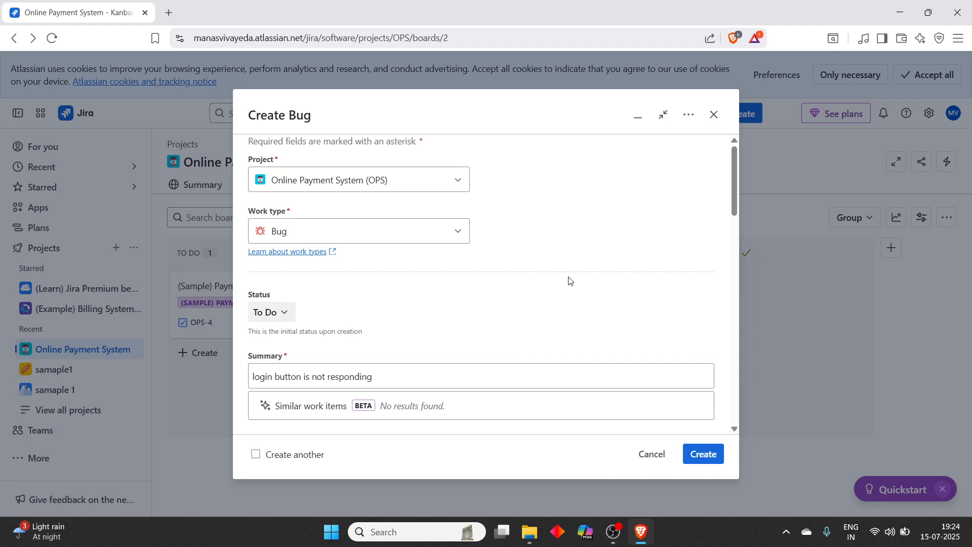
{"action": "scroll", "coordinate": [731, 241], "scroll_direction": "down", "scroll_amount": 5}
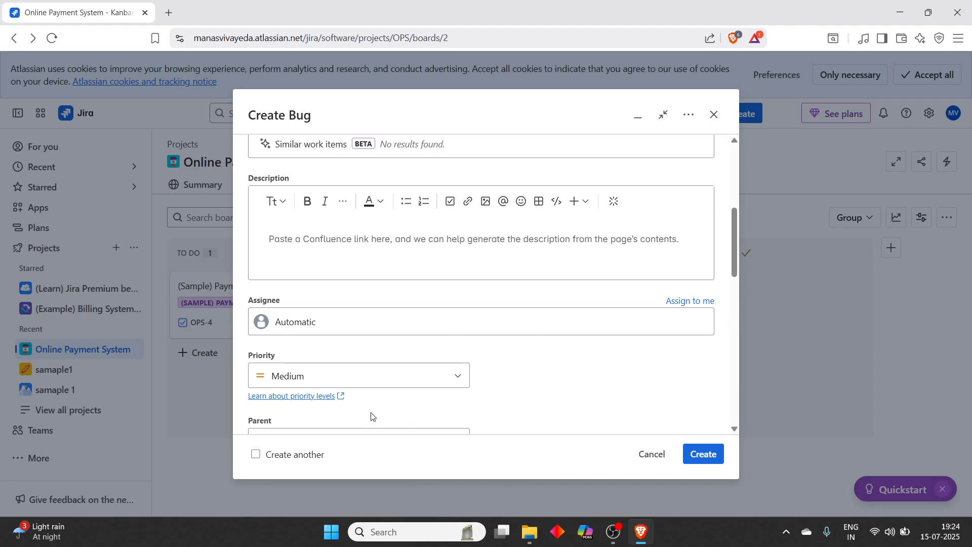
{"action": "left_click", "coordinate": [735, 319]}
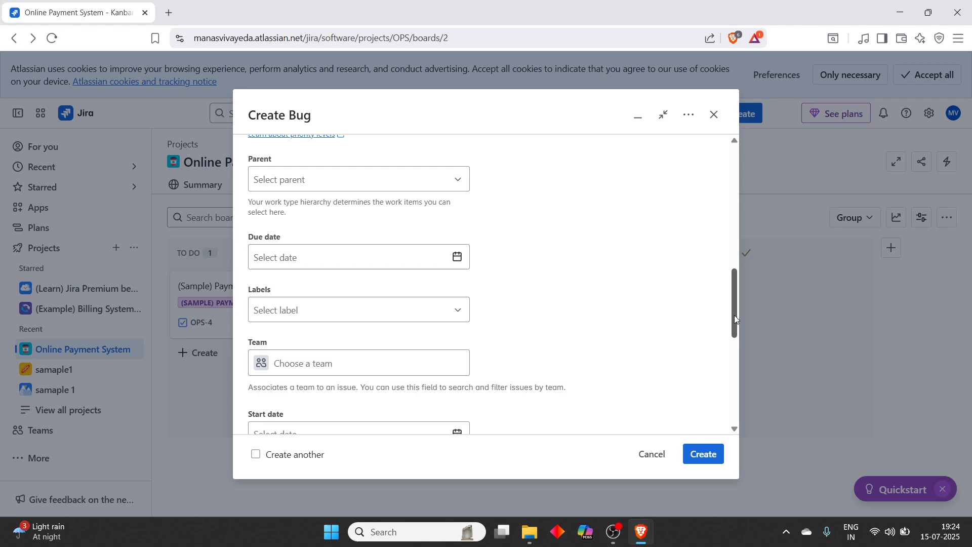
{"action": "left_click", "coordinate": [735, 345]}
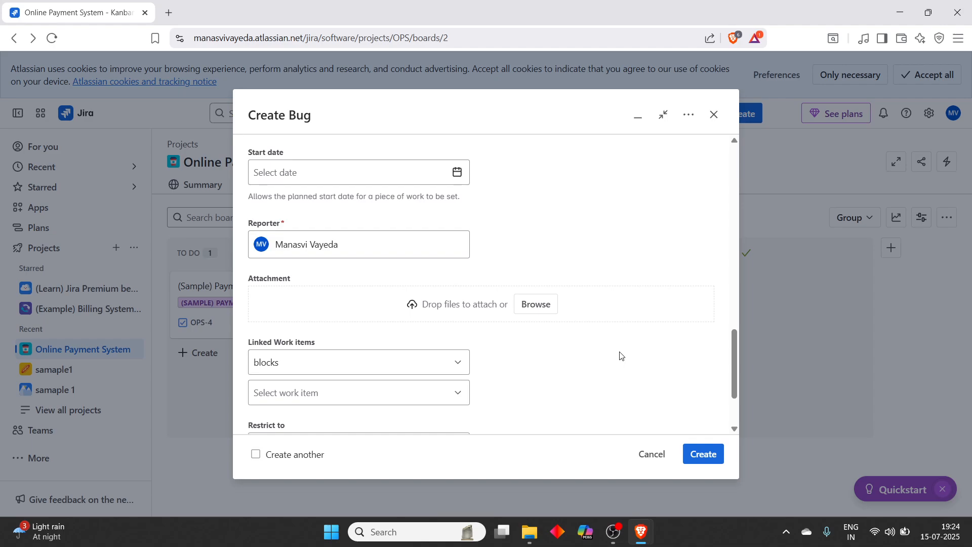
{"action": "left_click_drag", "start_coordinate": [734, 356], "coordinate": [734, 318]}
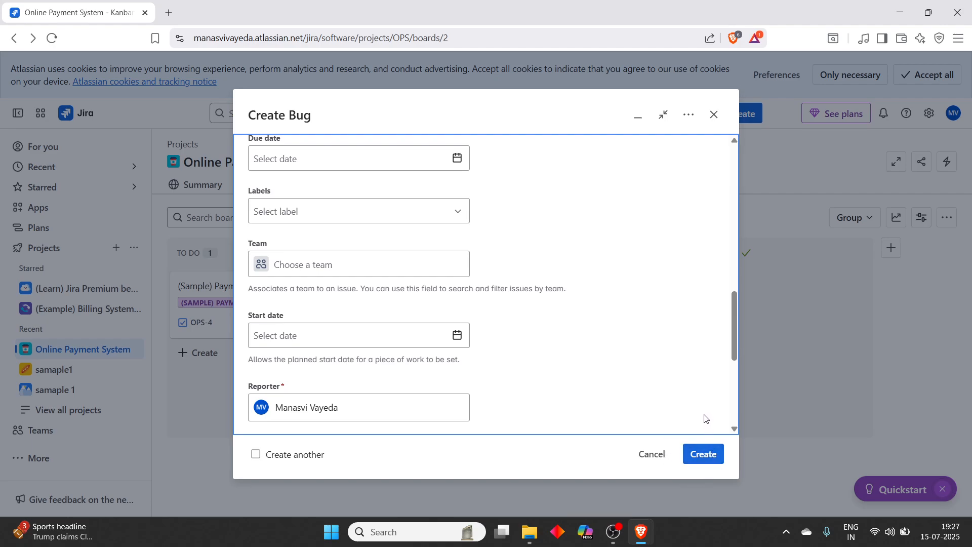
{"action": "left_click", "coordinate": [704, 455]}
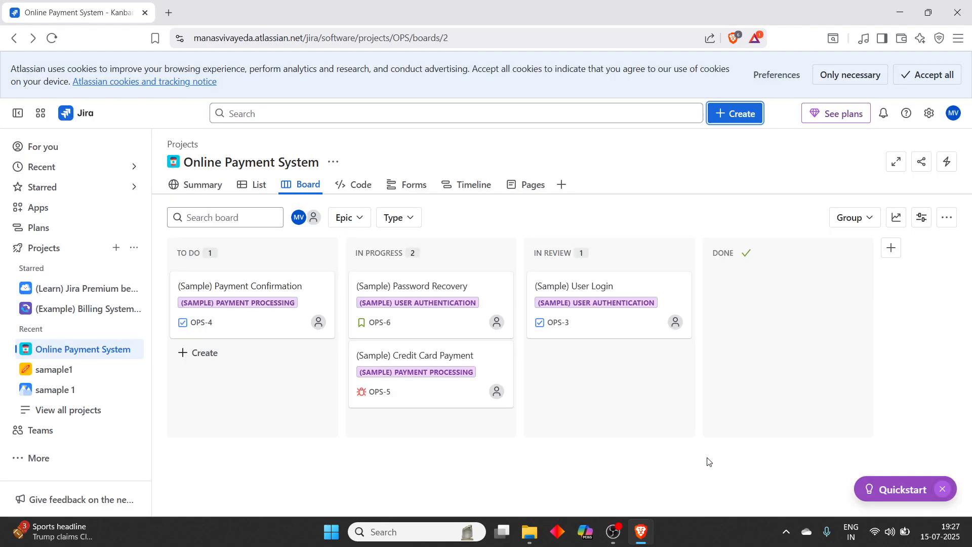